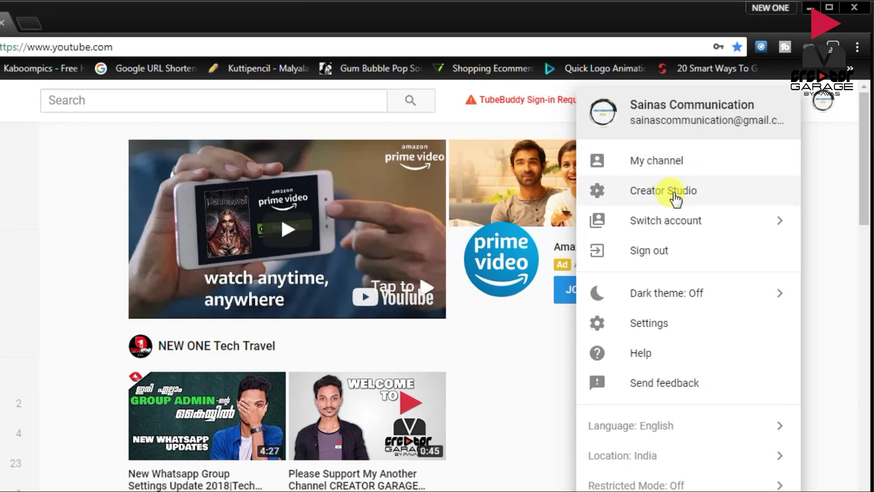
{"action": "left_click", "coordinate": [675, 198]}
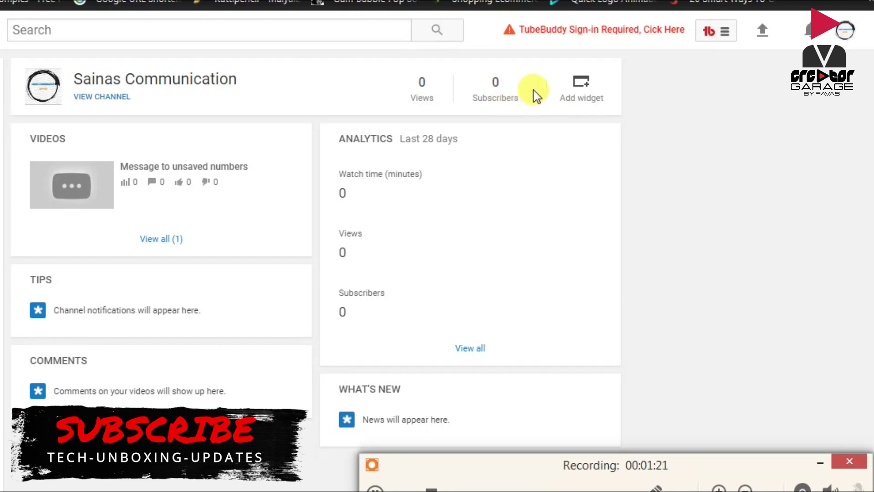
{"action": "left_click", "coordinate": [844, 33]}
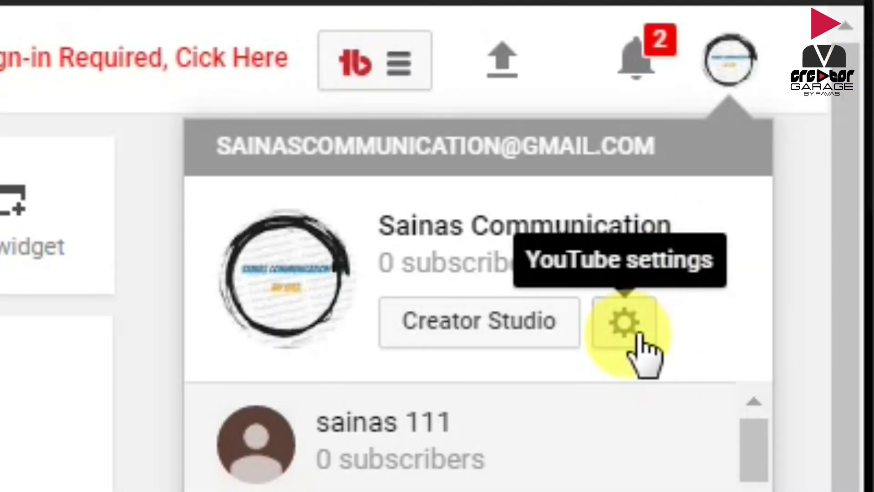
{"action": "left_click", "coordinate": [639, 334]}
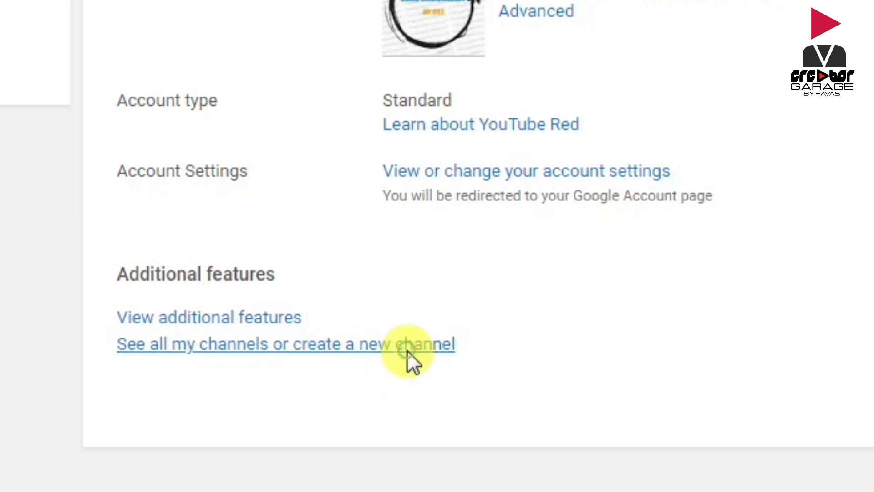
Create a new channel with the Brand Account name 'sainas communication'
{"action": "left_click", "coordinate": [412, 358]}
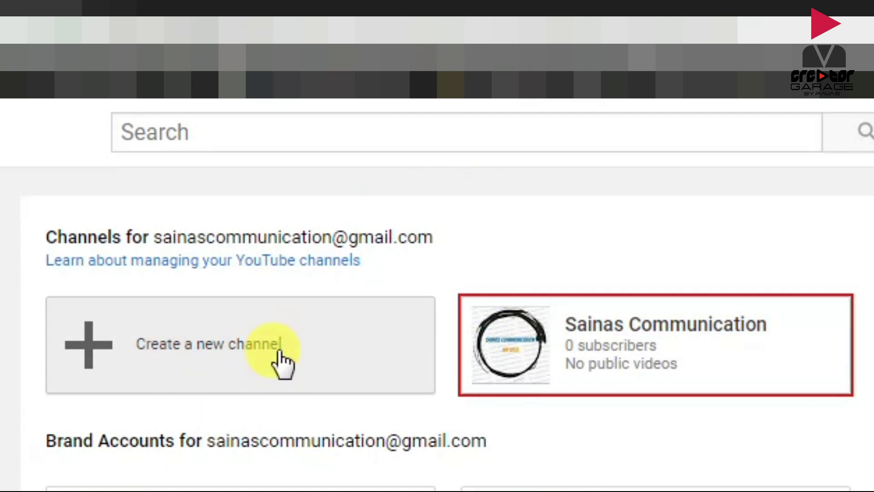
{"action": "left_click", "coordinate": [277, 352]}
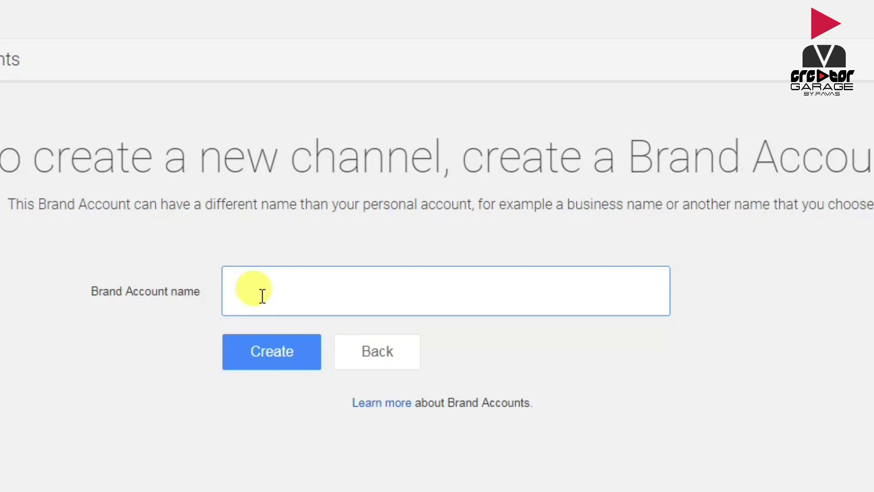
{"action": "type", "text": "sainas communication"}
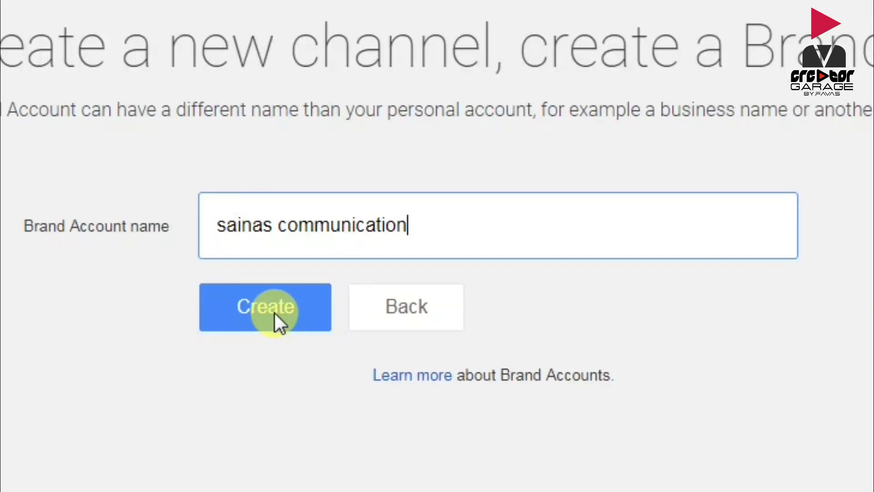
{"action": "left_click", "coordinate": [286, 315]}
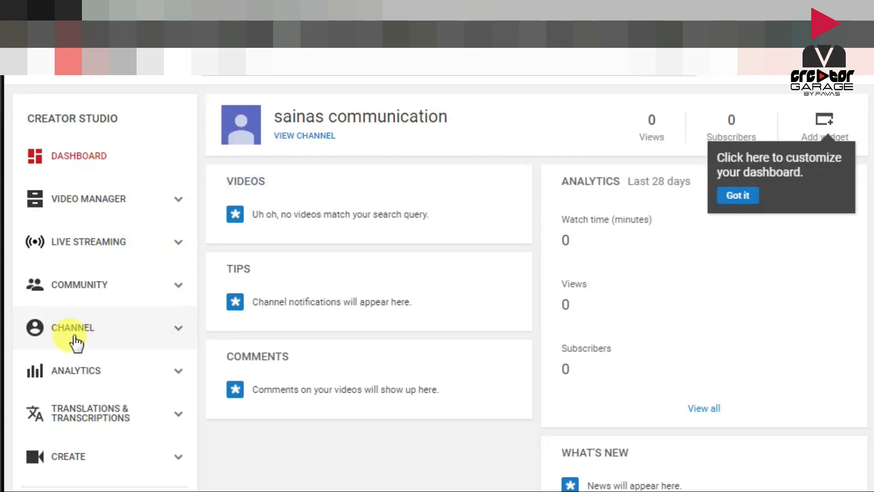
Start channel verification under Status and features, with India as country and text-message delivery
{"action": "left_click", "coordinate": [151, 328]}
{"action": "scroll", "coordinate": [602, 305], "scroll_direction": "down", "scroll_amount": 2}
{"action": "scroll", "coordinate": [602, 305], "scroll_direction": "up", "scroll_amount": 2}
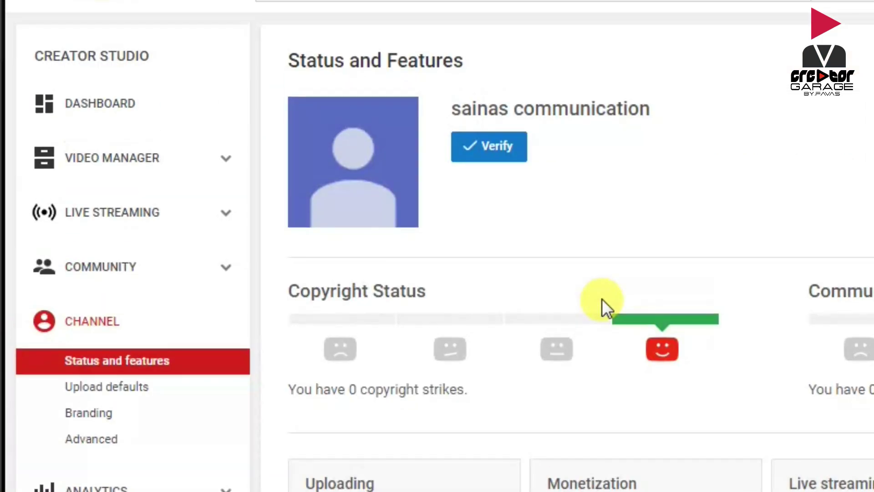
{"action": "left_click", "coordinate": [504, 153]}
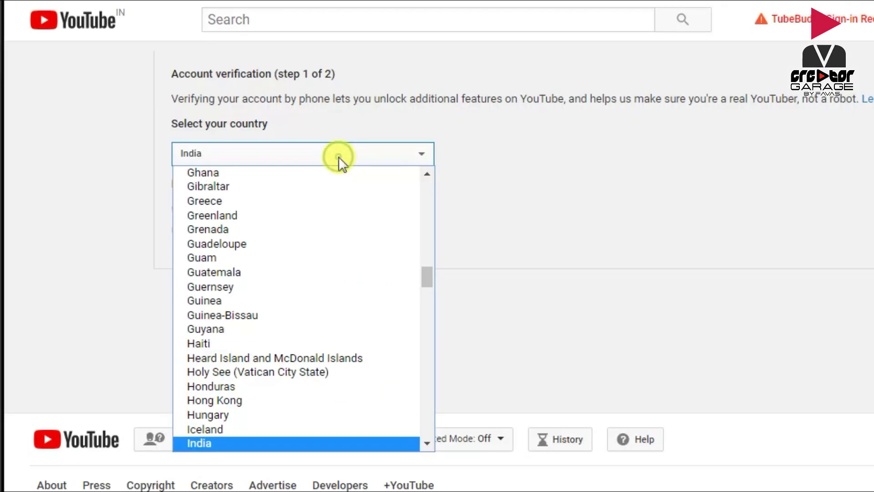
{"action": "left_click", "coordinate": [337, 160]}
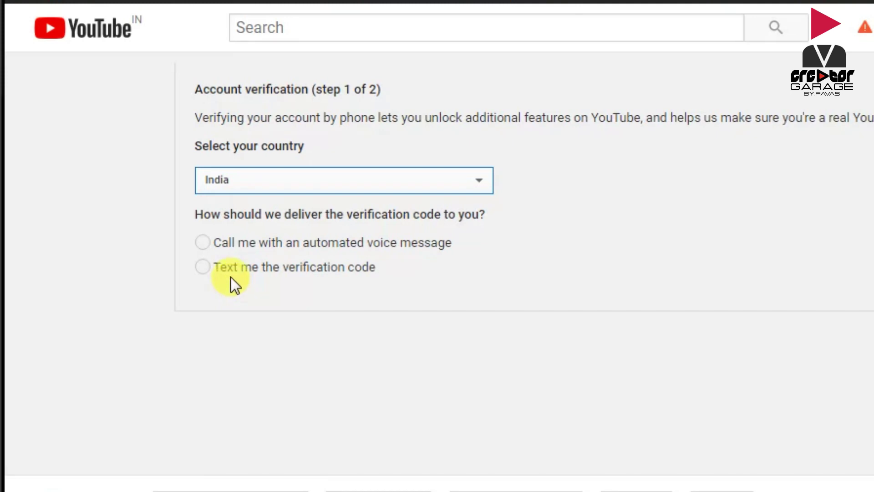
{"action": "left_click", "coordinate": [202, 268]}
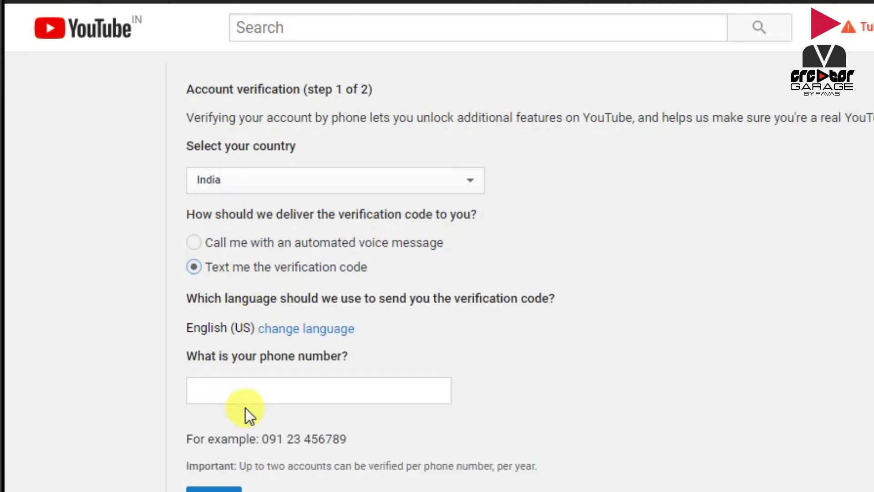
Enter the phone number, then submit the texted 6-digit verification code
{"action": "left_click", "coordinate": [256, 392]}
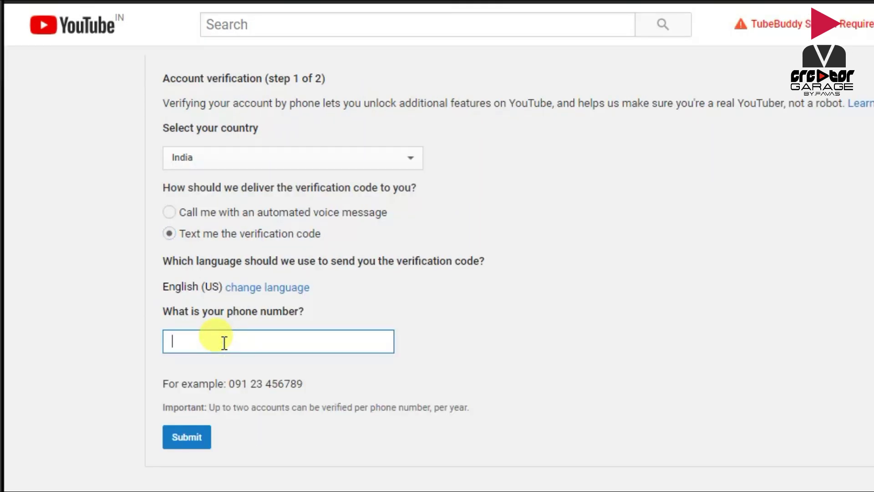
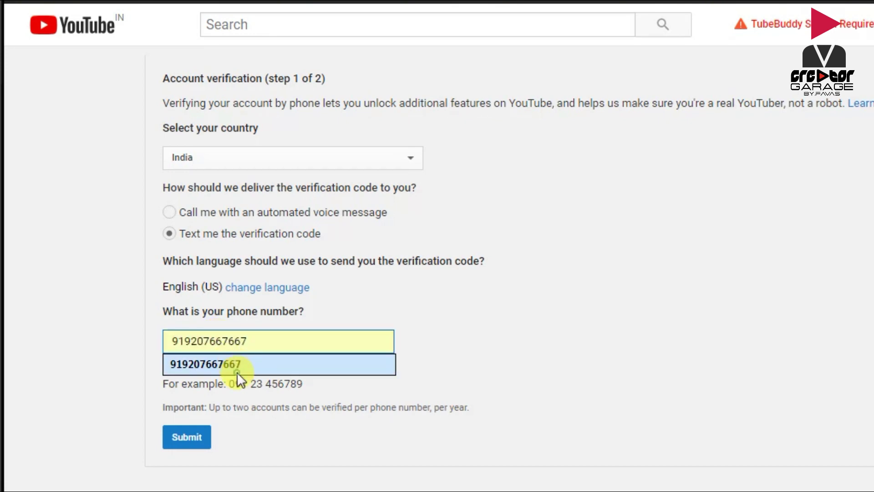
{"action": "left_click", "coordinate": [237, 370]}
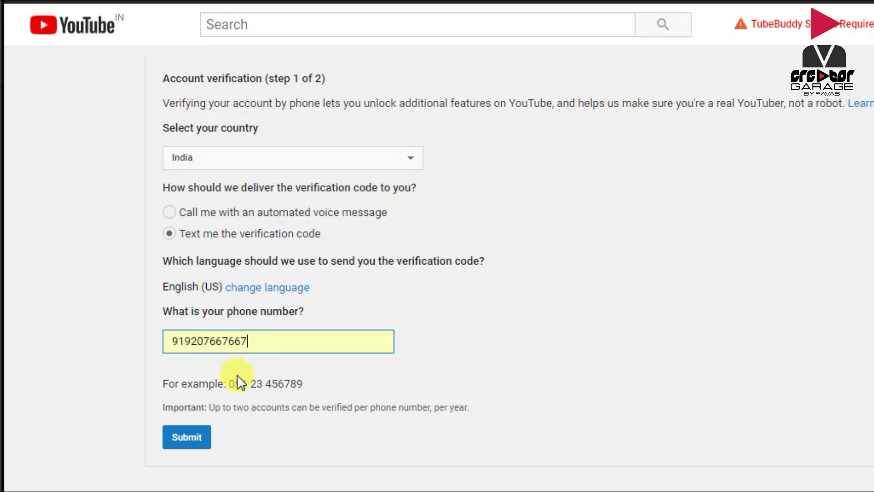
{"action": "left_click", "coordinate": [186, 452]}
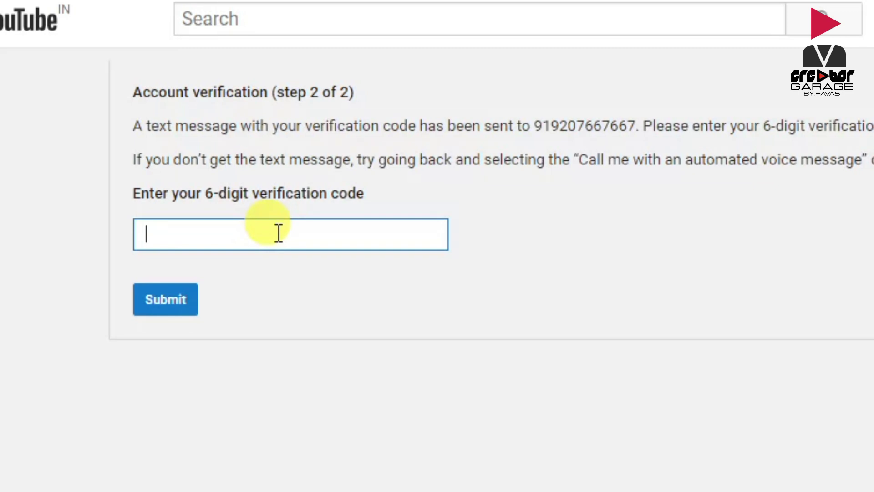
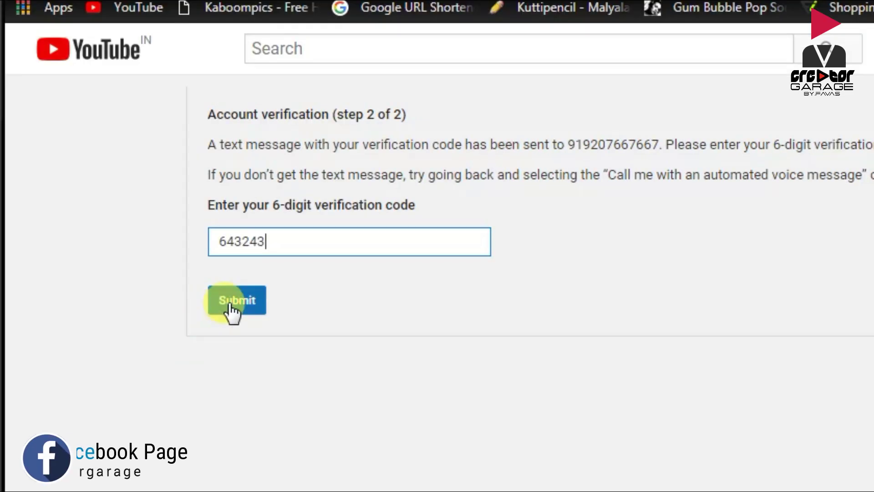
{"action": "left_click", "coordinate": [230, 304]}
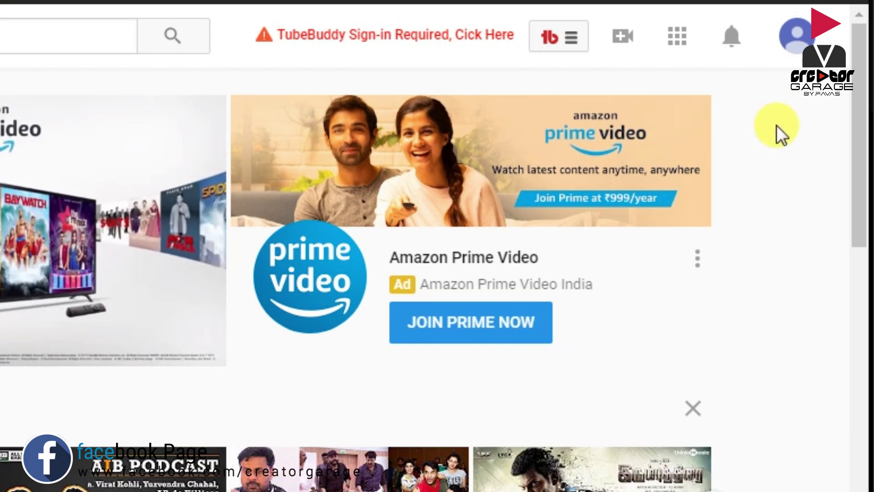
Switch back to the original Sainas Communication channel
{"action": "left_click", "coordinate": [791, 40]}
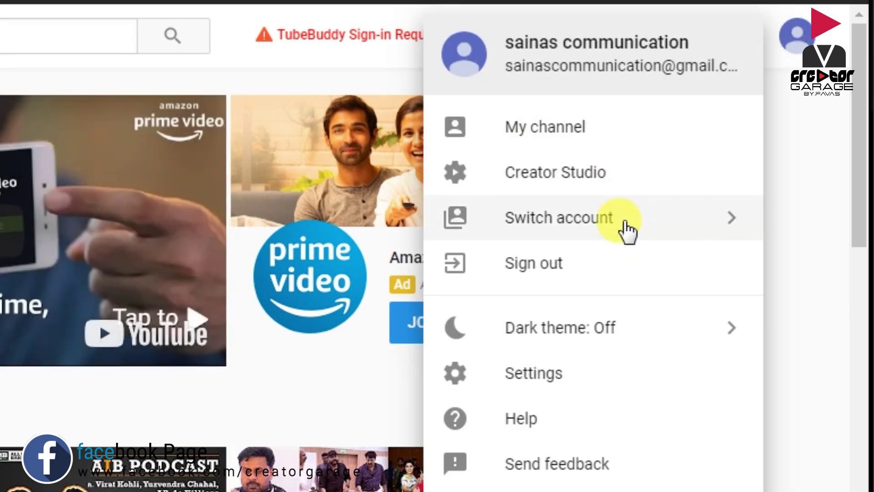
{"action": "left_click", "coordinate": [651, 235]}
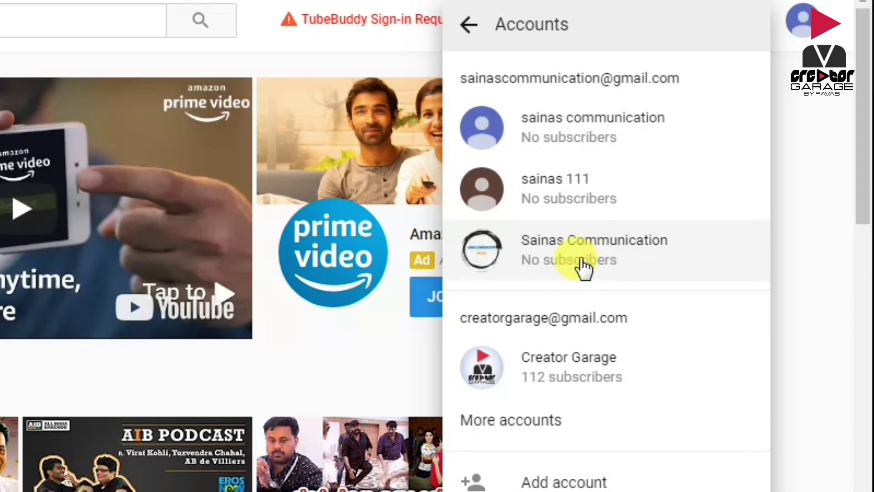
{"action": "left_click", "coordinate": [592, 273]}
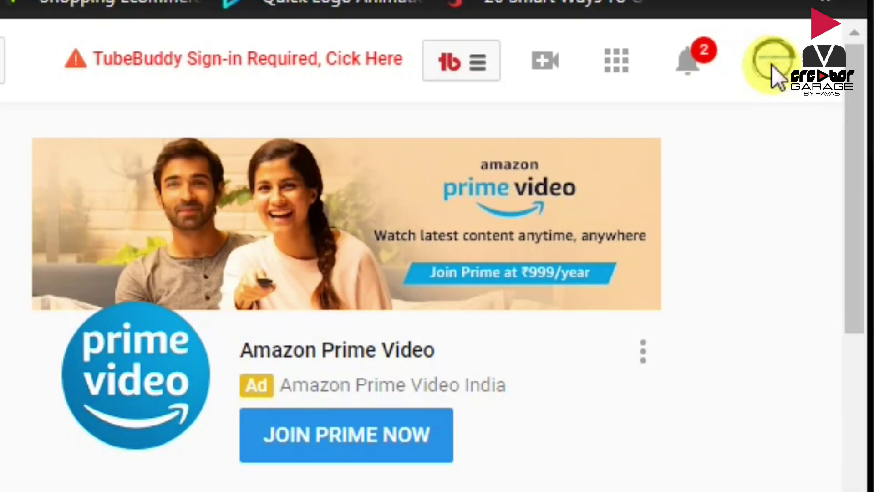
Open the YouTube account settings Overview for Sainas Communication
{"action": "left_click", "coordinate": [774, 69]}
{"action": "left_click", "coordinate": [432, 240]}
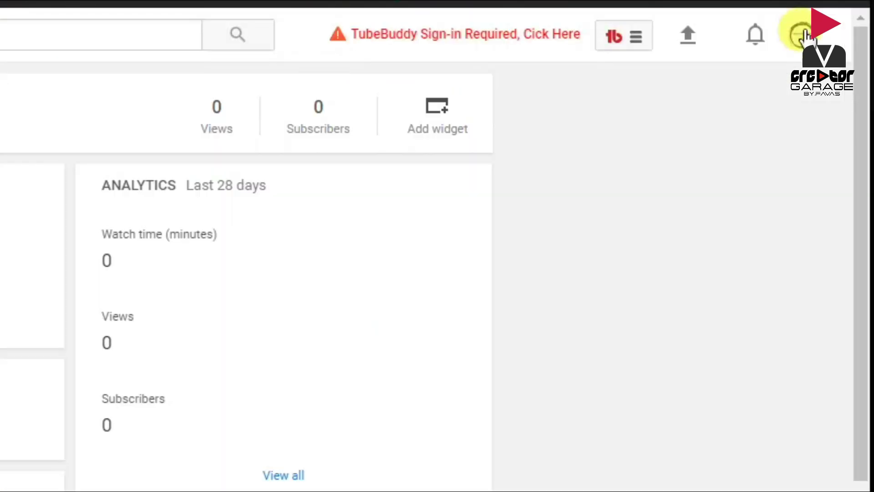
{"action": "left_click", "coordinate": [804, 36]}
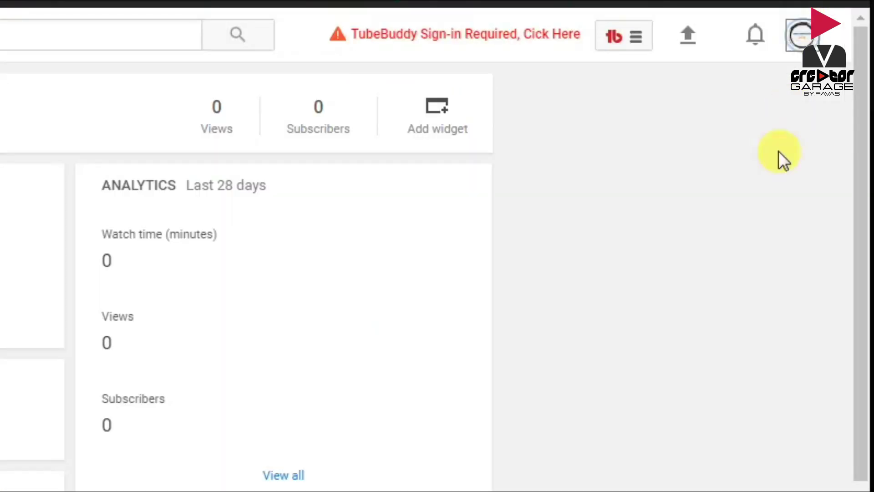
{"action": "left_click", "coordinate": [805, 33]}
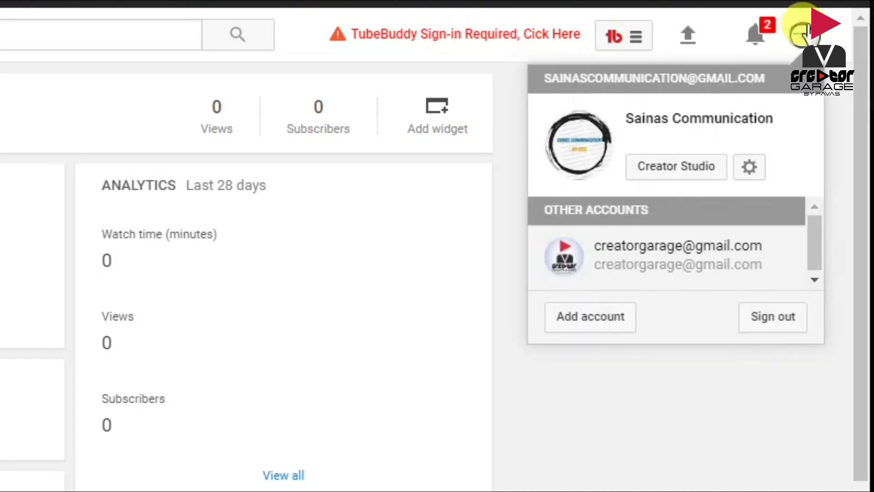
{"action": "left_click", "coordinate": [749, 167]}
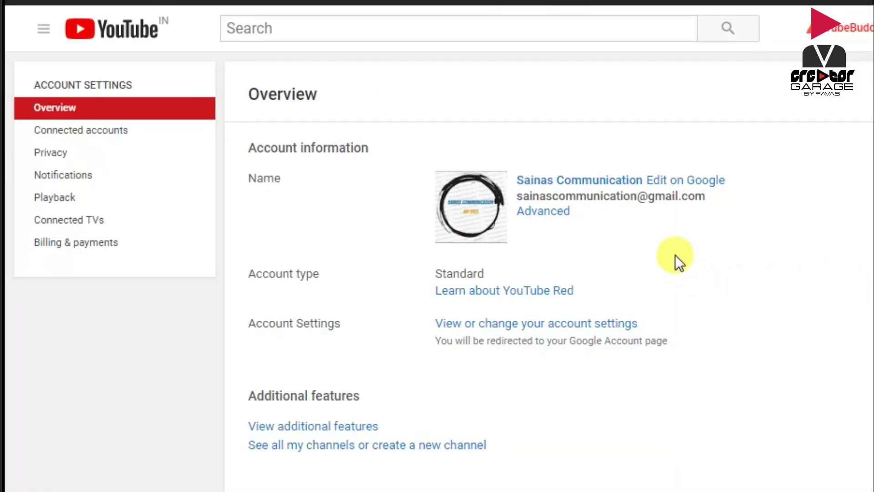
Under Advanced, choose to move the channel to a Brand Account and confirm the account password
{"action": "left_click", "coordinate": [560, 215]}
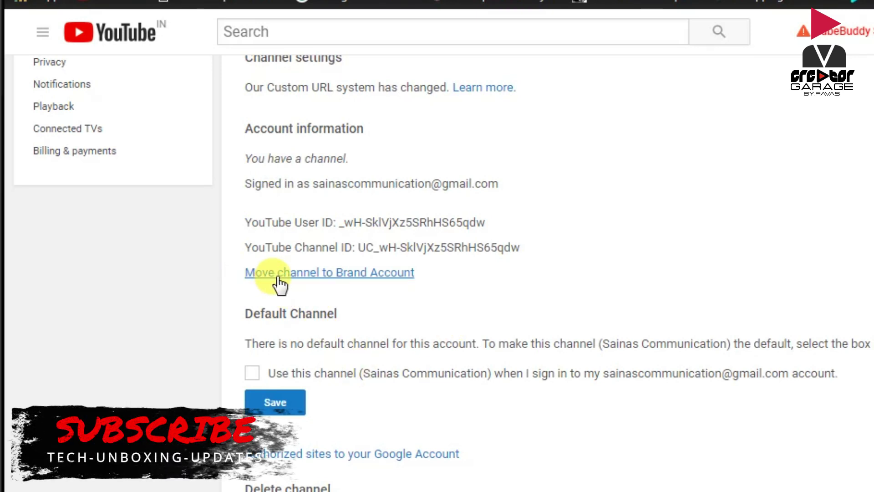
{"action": "left_click", "coordinate": [362, 272]}
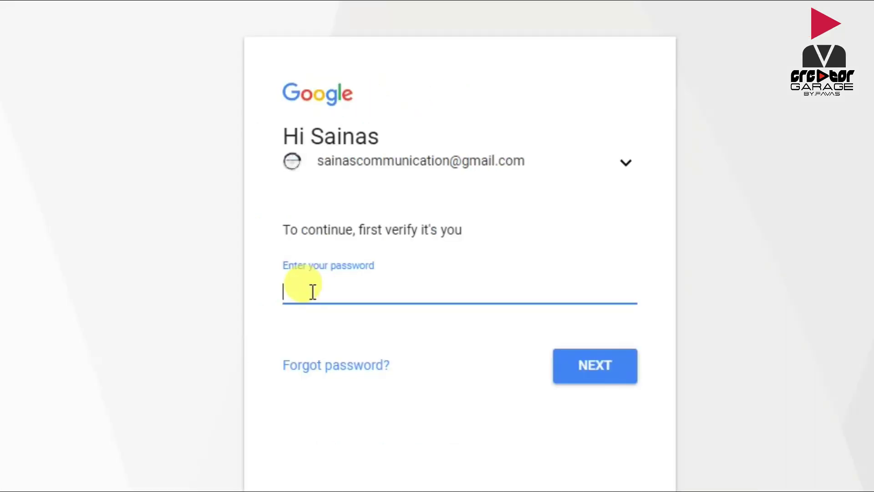
{"action": "type", "text": "••••••••••••"}
{"action": "key", "text": "Return"}
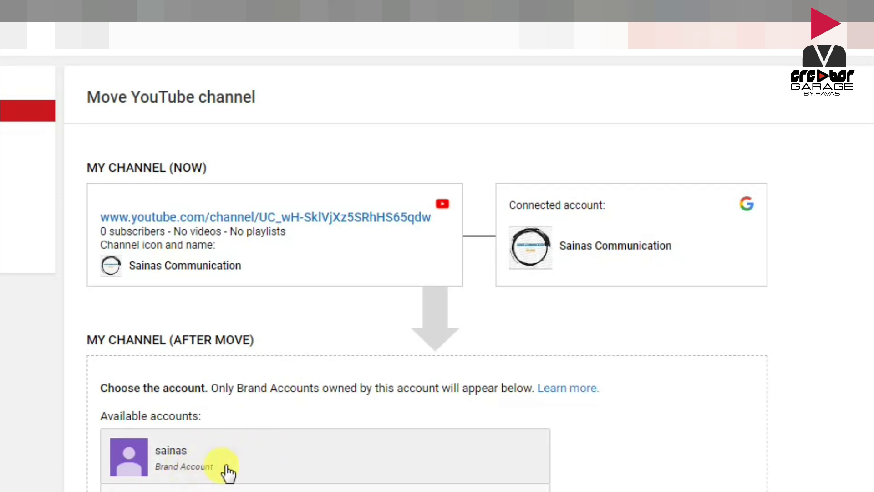
Move the channel to the sainas Brand Account, confirm, and acknowledge the success message
{"action": "left_click", "coordinate": [274, 456]}
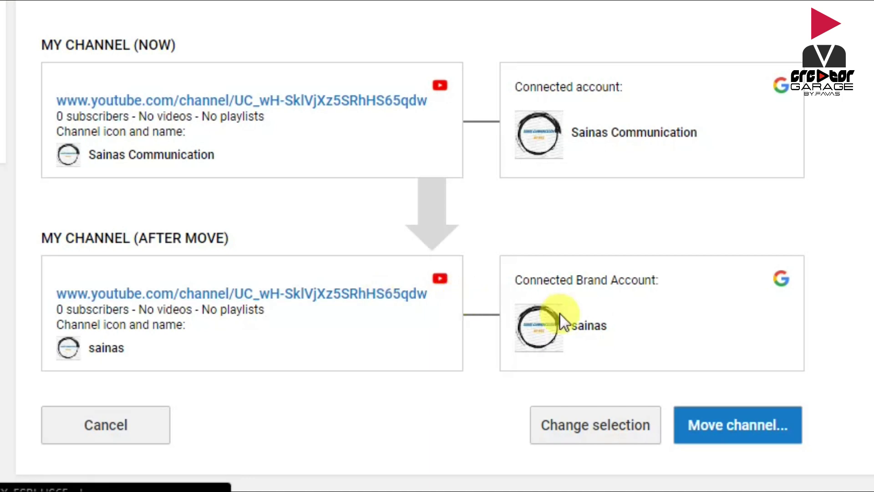
{"action": "left_click", "coordinate": [777, 436]}
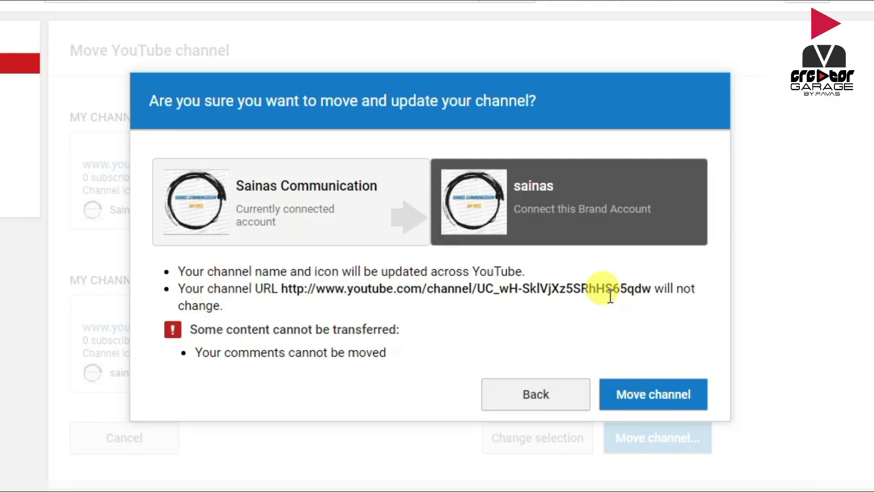
{"action": "left_click", "coordinate": [661, 411]}
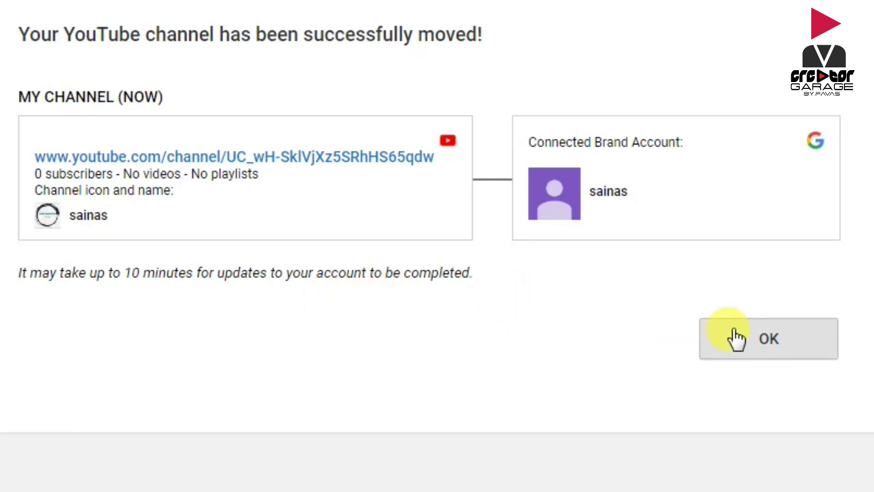
{"action": "left_click", "coordinate": [762, 346]}
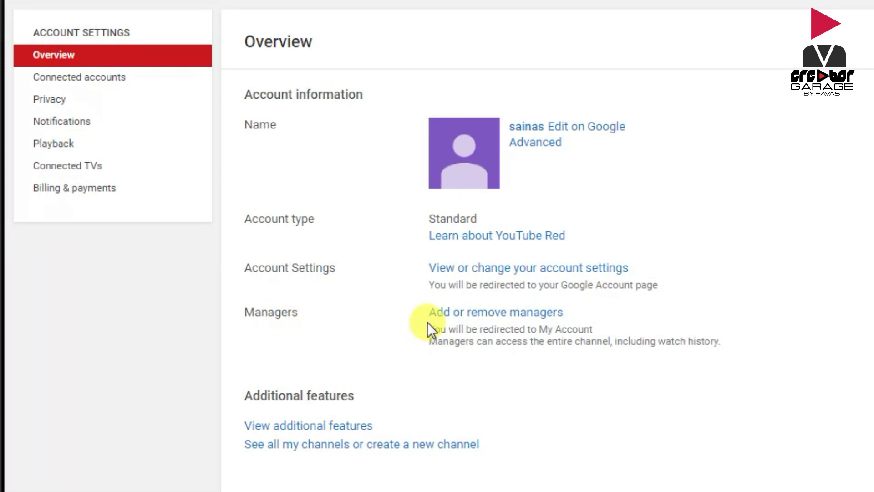
Invite the suggested Gmail user as Owner of sainas via Manage permissions, then accept the emailed invitation
{"action": "left_click", "coordinate": [507, 311]}
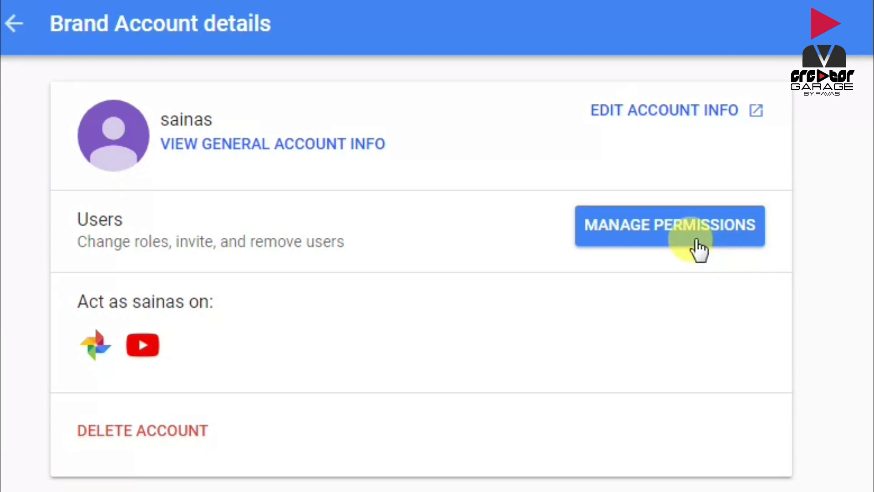
{"action": "left_click", "coordinate": [683, 224]}
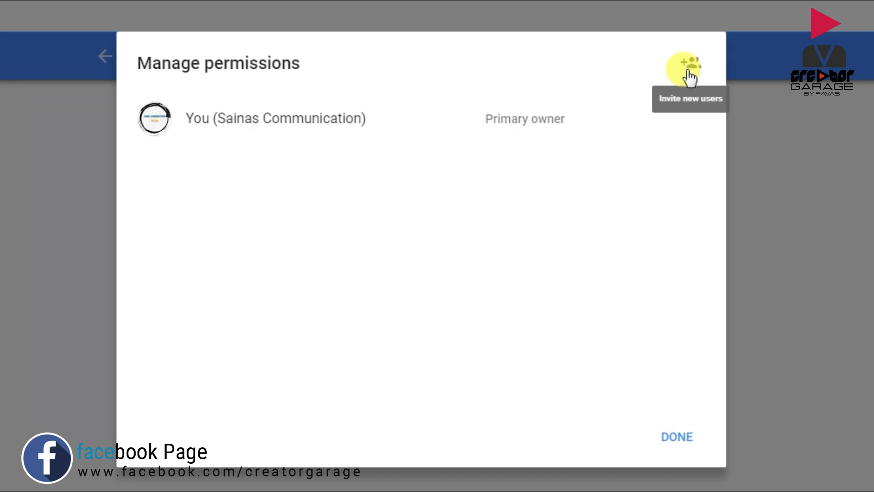
{"action": "left_click", "coordinate": [689, 73]}
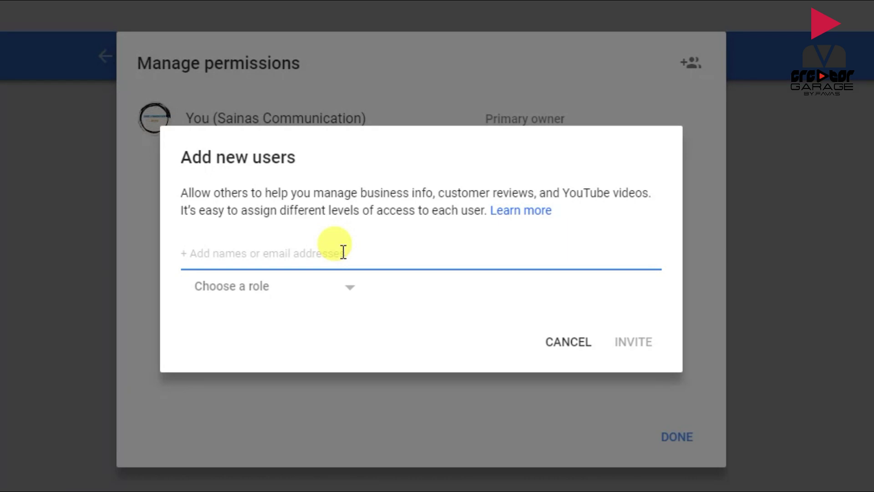
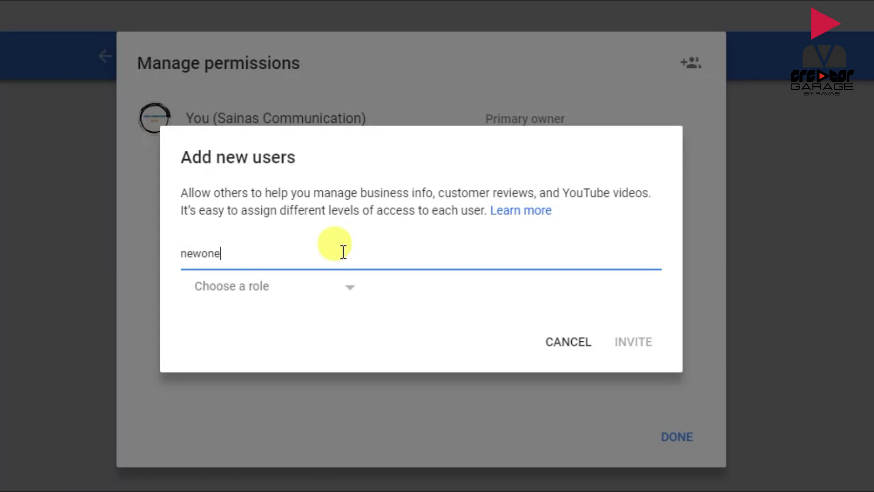
{"action": "left_click", "coordinate": [340, 306]}
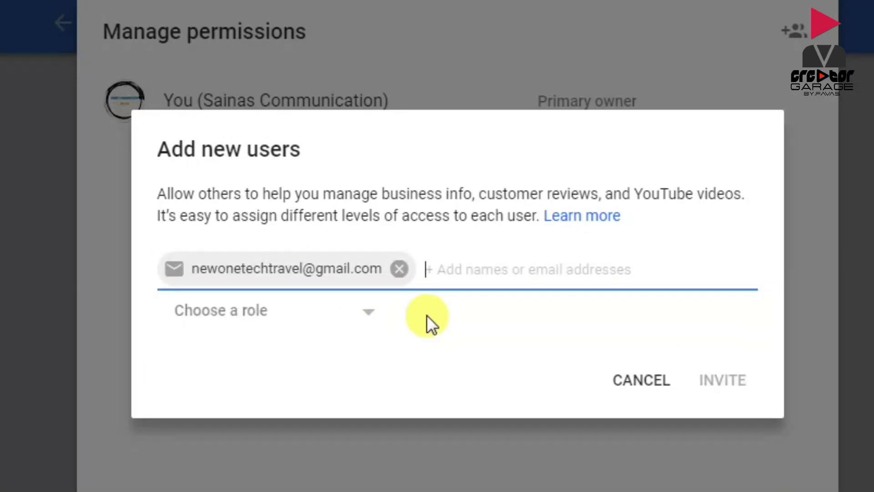
{"action": "left_click", "coordinate": [370, 326]}
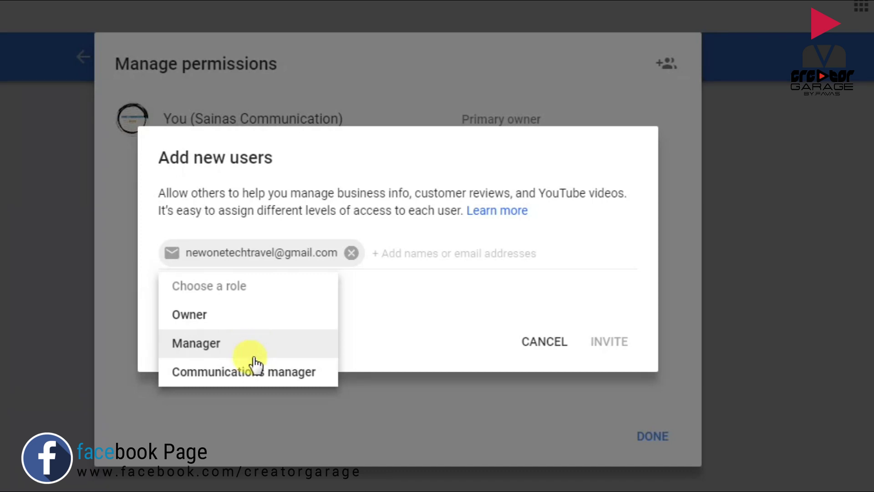
{"action": "left_click", "coordinate": [253, 324]}
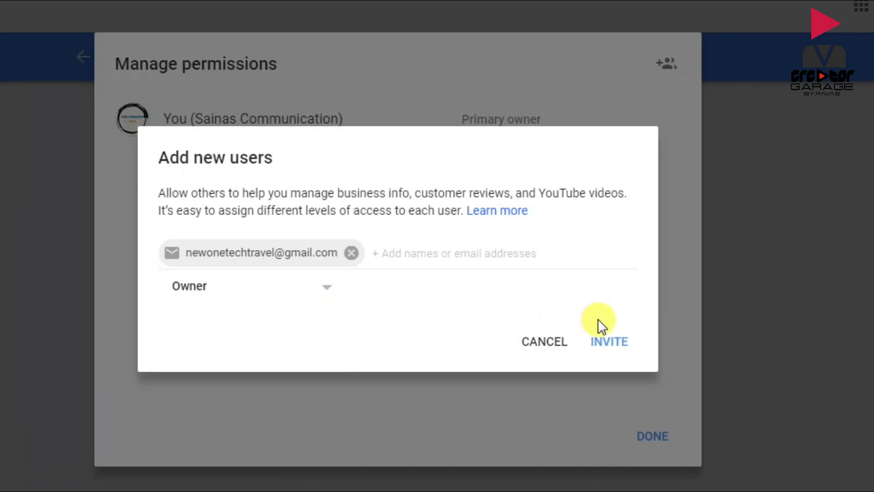
{"action": "left_click", "coordinate": [614, 342]}
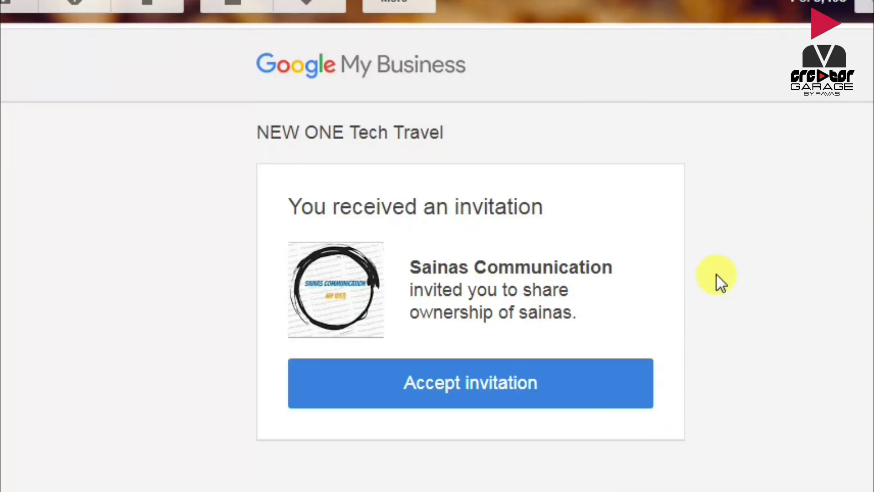
{"action": "left_click", "coordinate": [591, 384]}
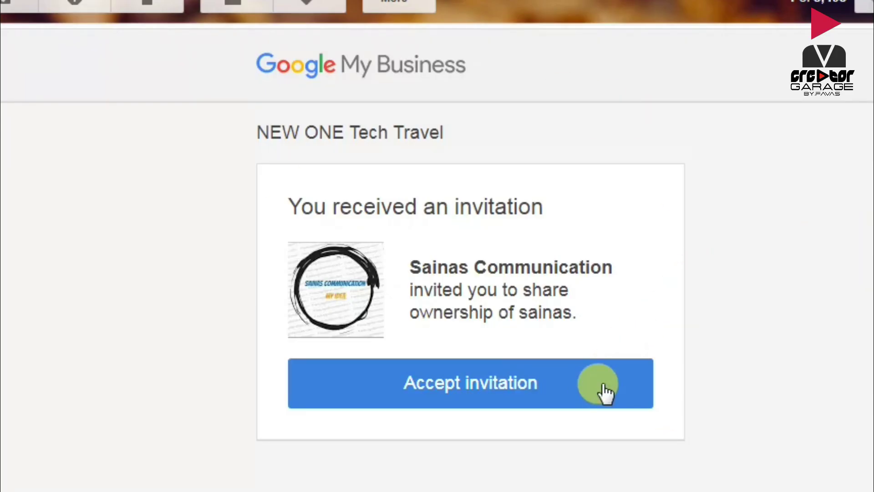